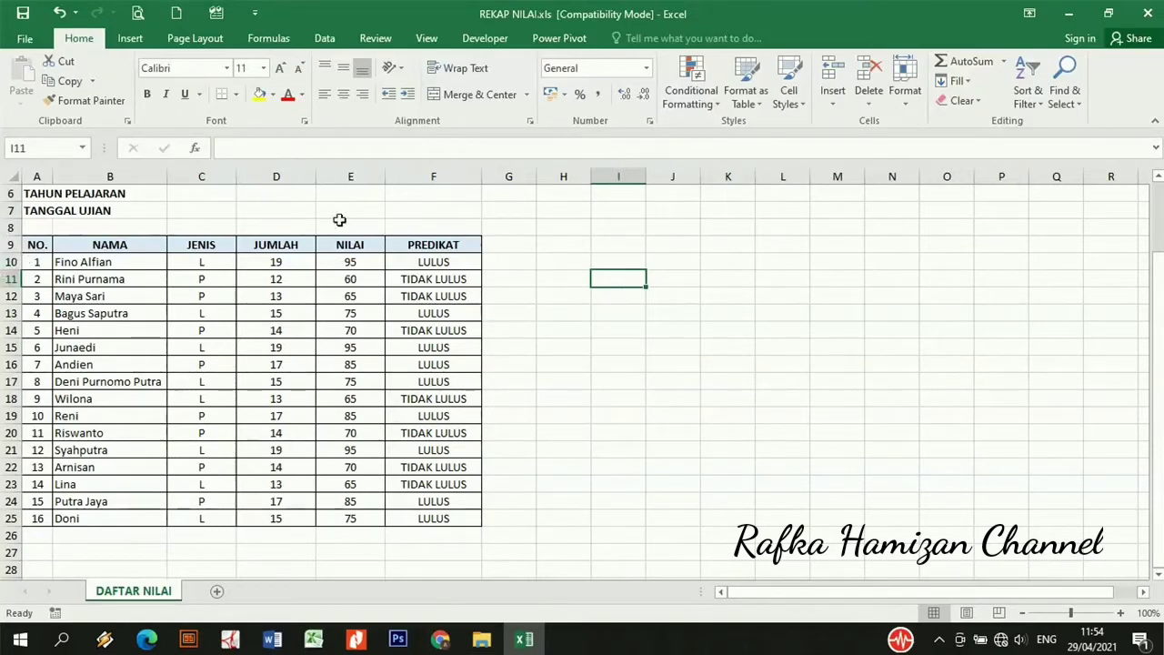
# - Turn on filtering for the headers and show only LULUS rows in PREDIKAT
pyautogui.click(431, 241)
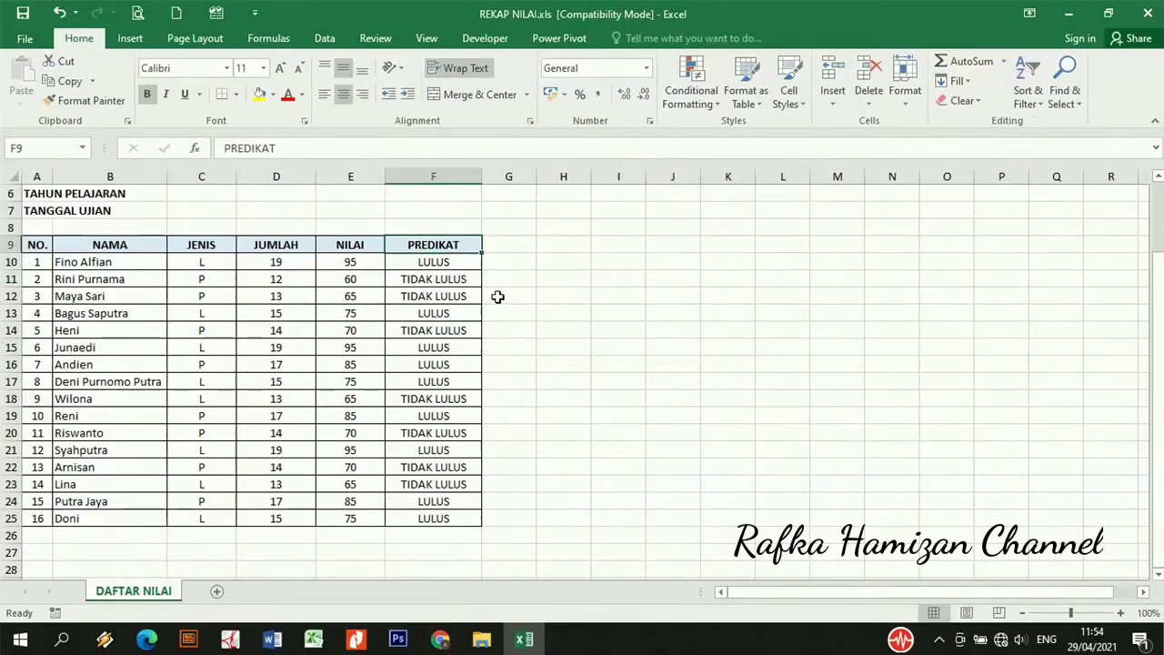
pyautogui.click(1026, 96)
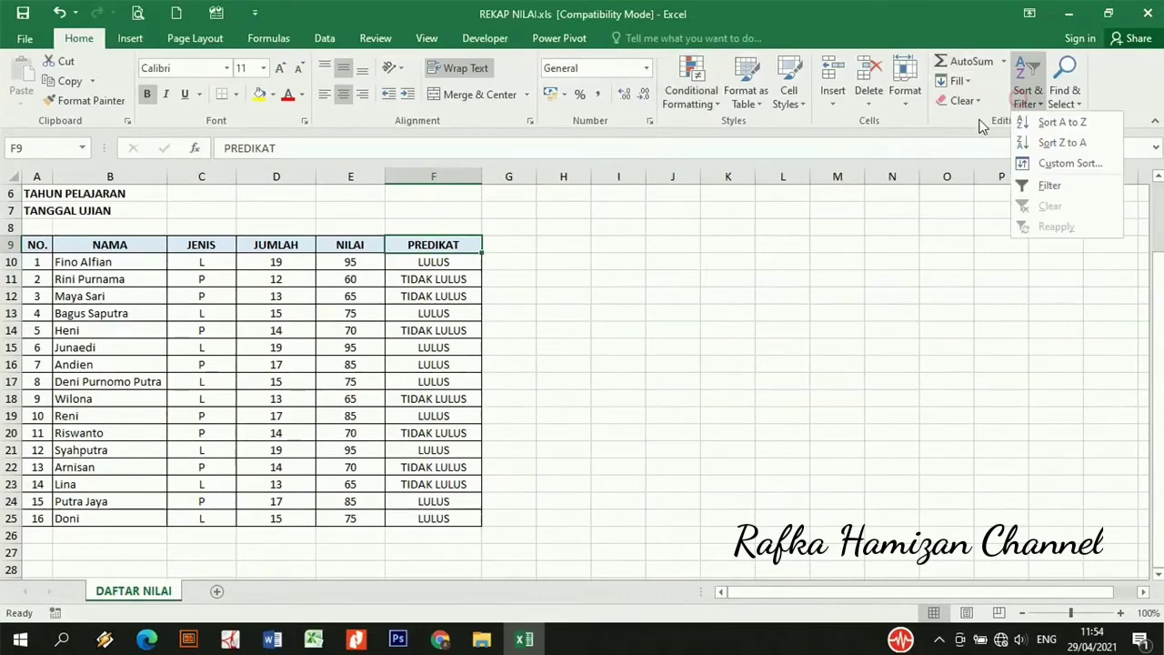
pyautogui.click(1068, 194)
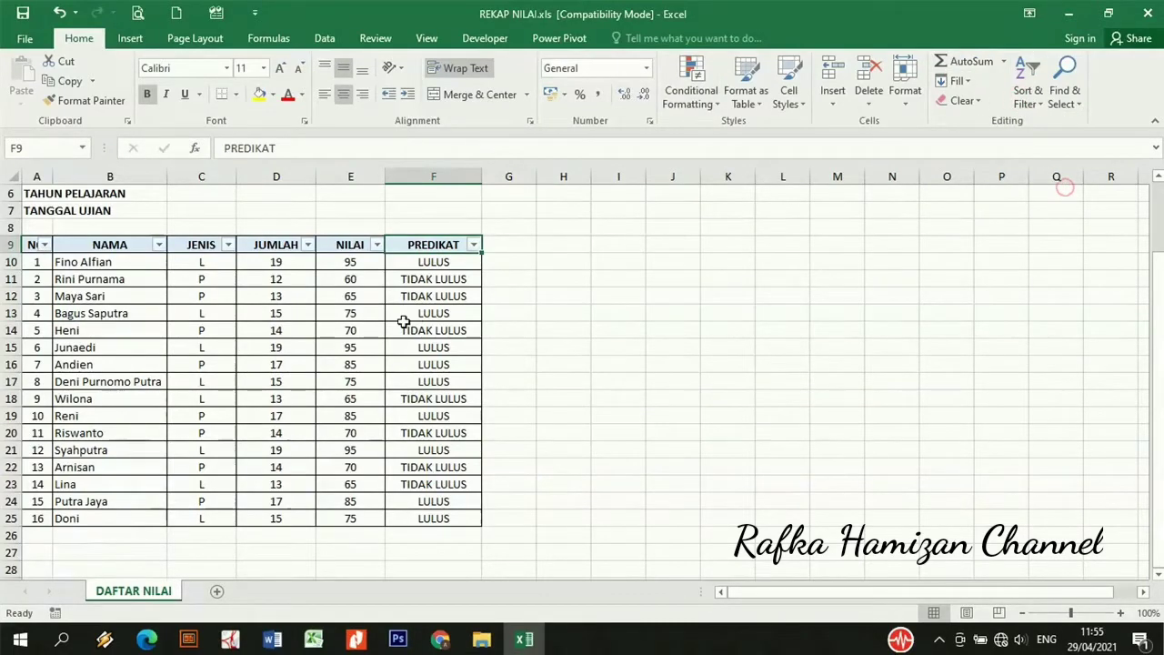
pyautogui.click(473, 244)
pyautogui.click(303, 437)
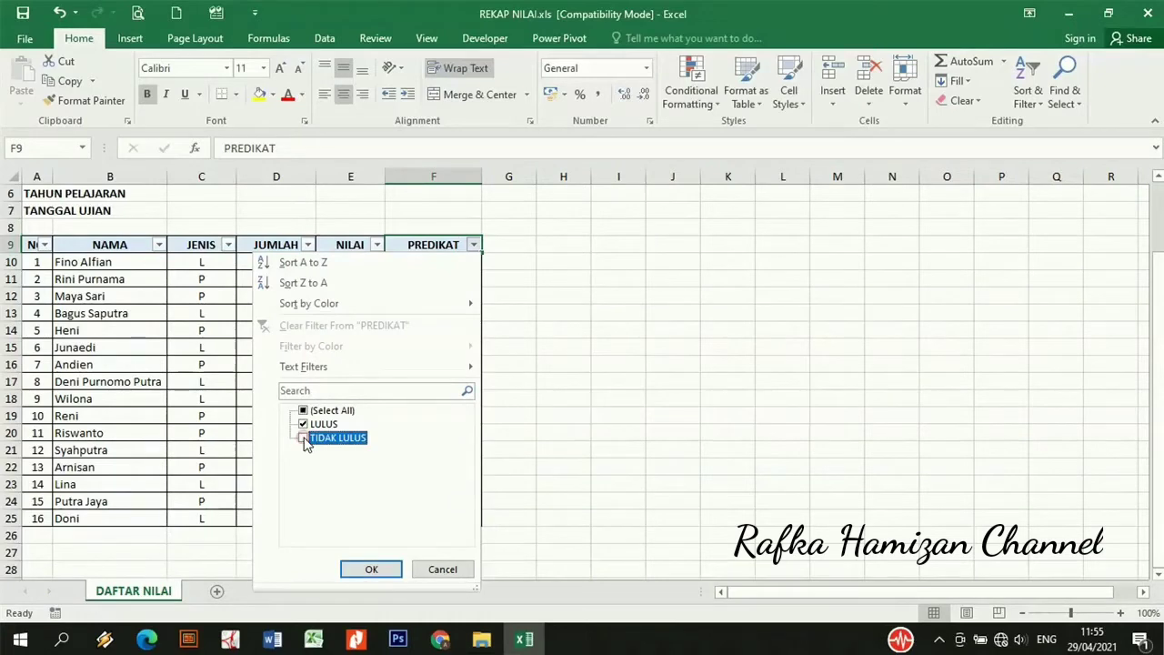
pyautogui.click(368, 569)
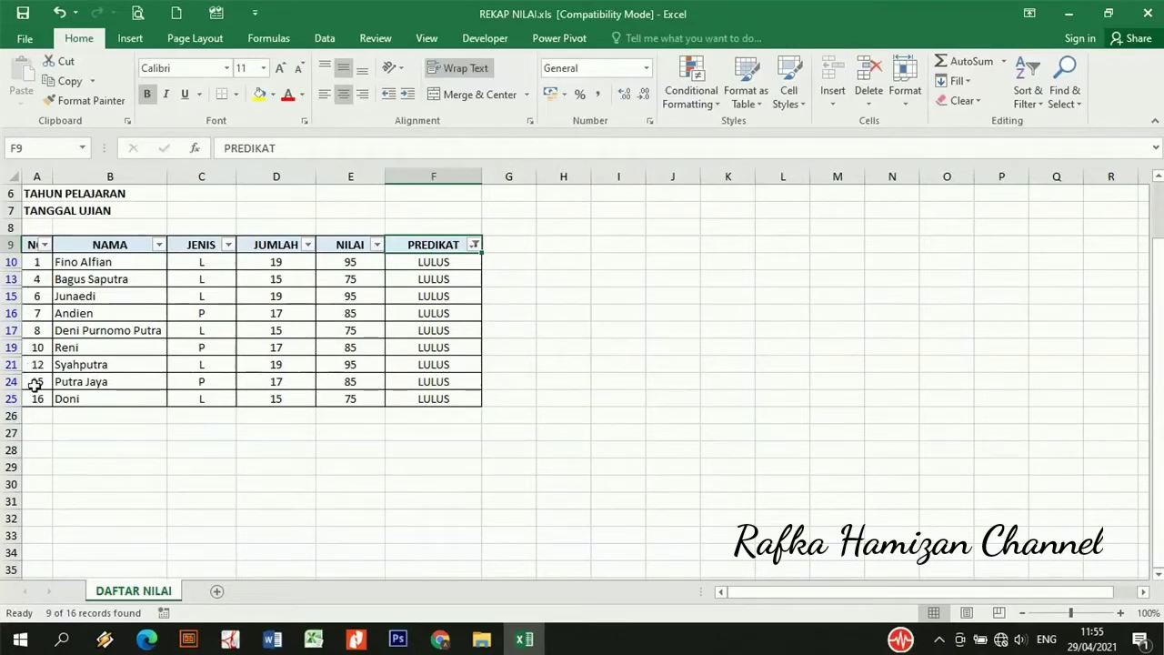
# - Switch the PREDIKAT filter to show only the TIDAK LULUS rows
pyautogui.click(474, 245)
pyautogui.click(312, 437)
pyautogui.click(303, 424)
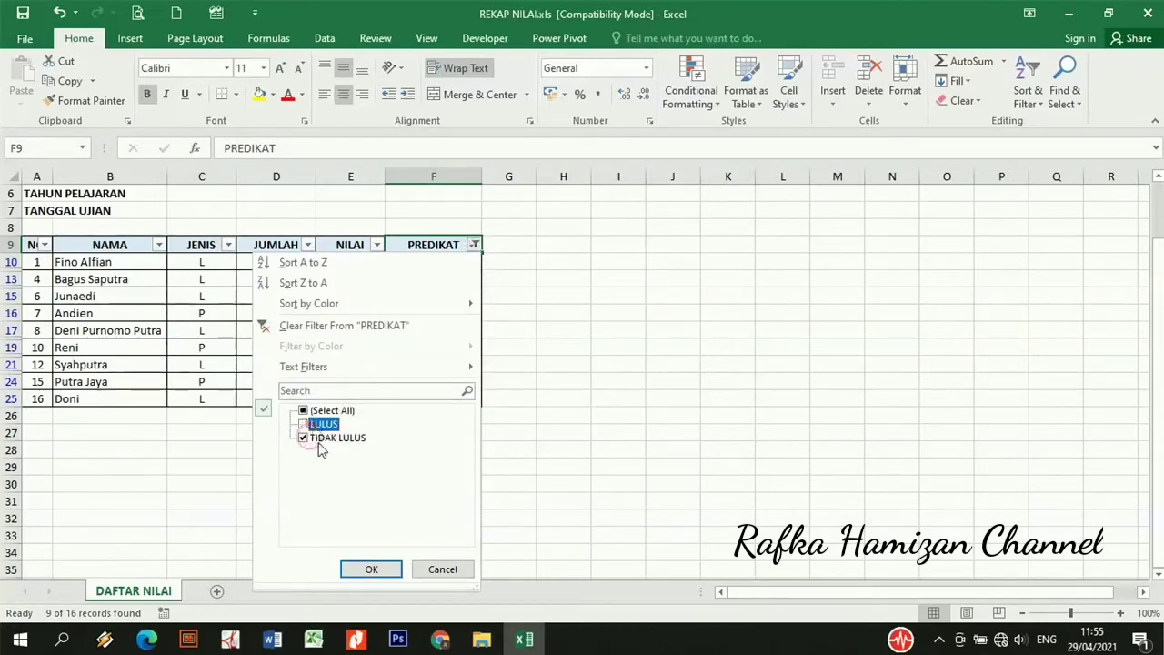
pyautogui.click(371, 569)
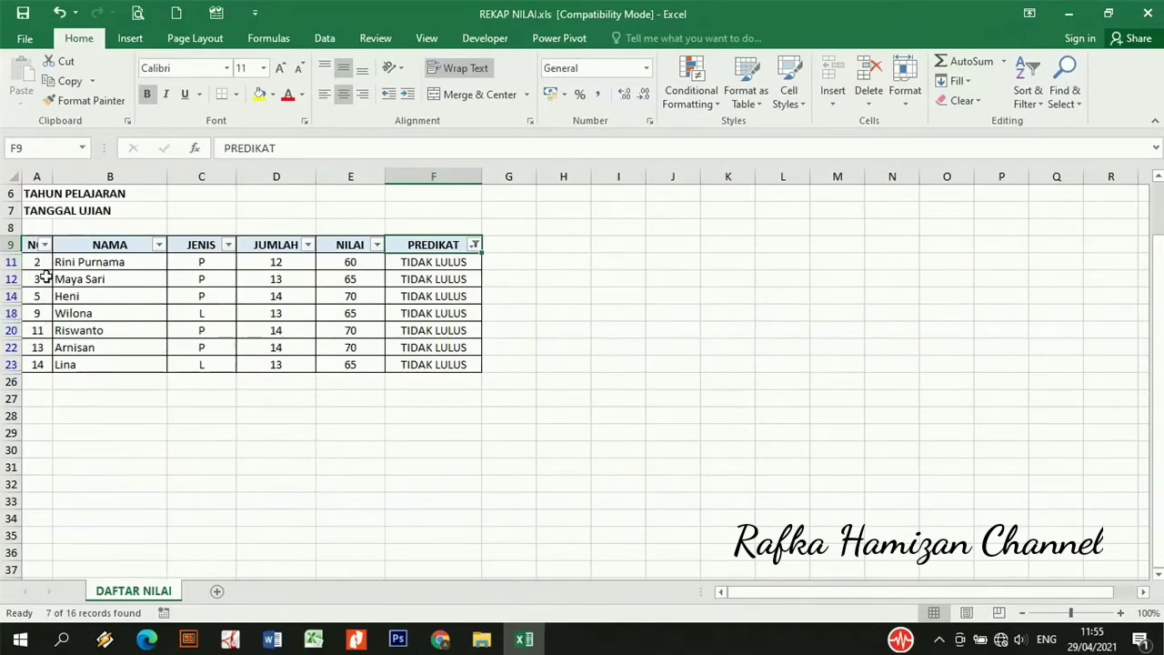
# - Turn filtering off so all 16 students show, and widen column A to 26.57
pyautogui.click(1031, 102)
pyautogui.click(1041, 186)
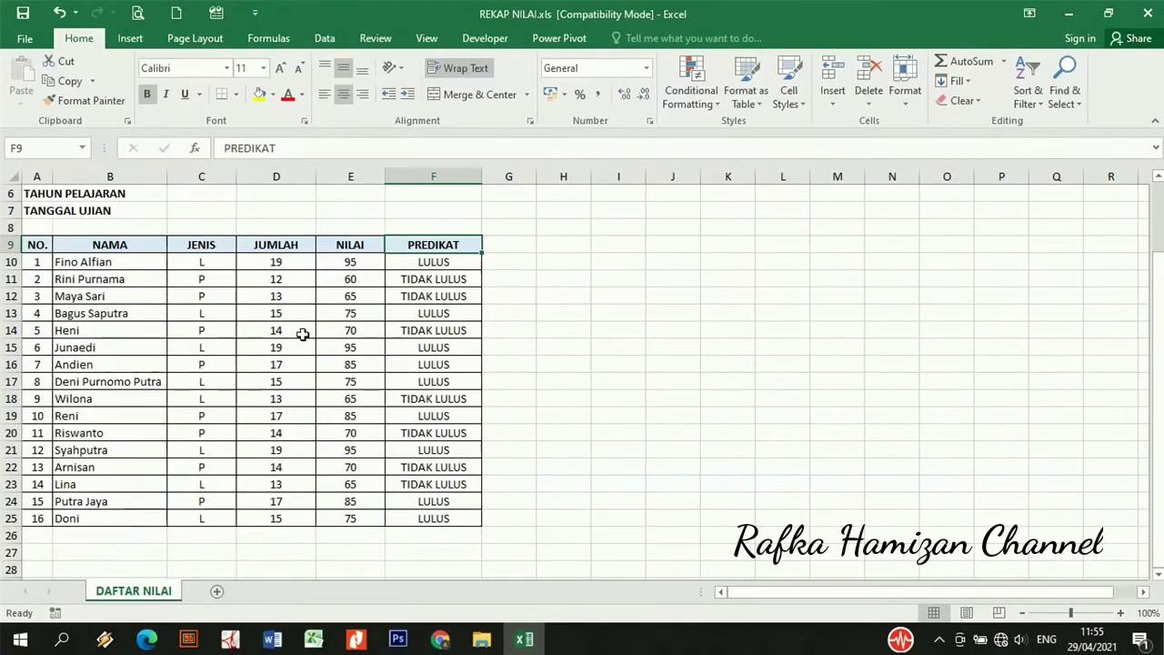
pyautogui.click(37, 262)
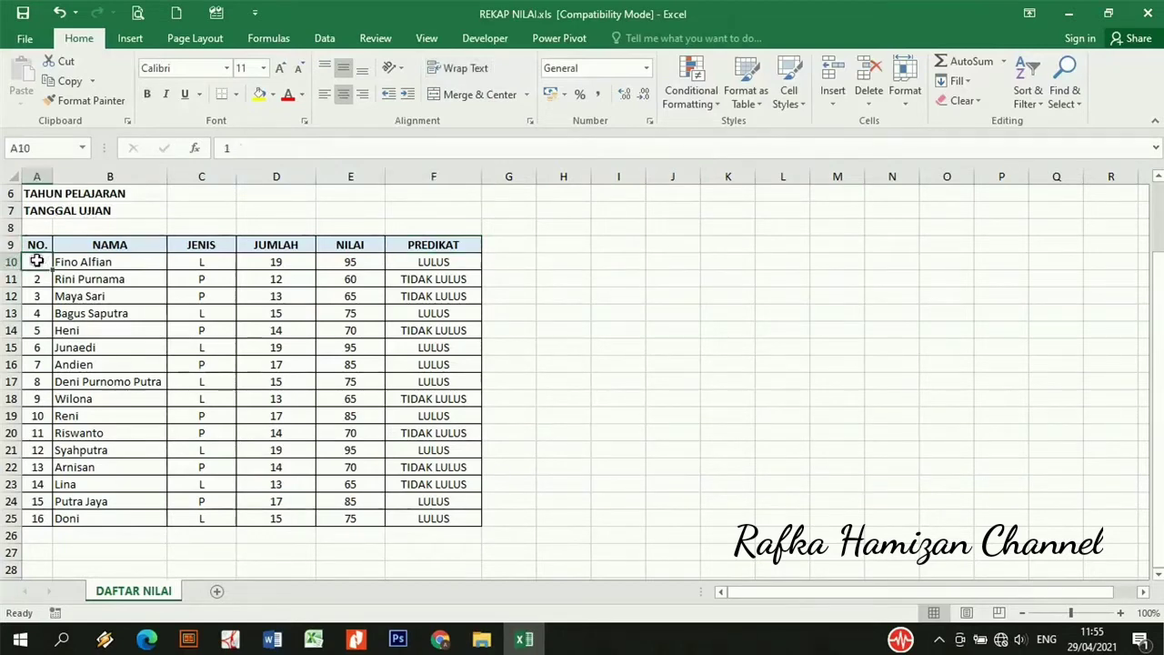
pyautogui.moveTo(53, 177); pyautogui.dragTo(223, 180)
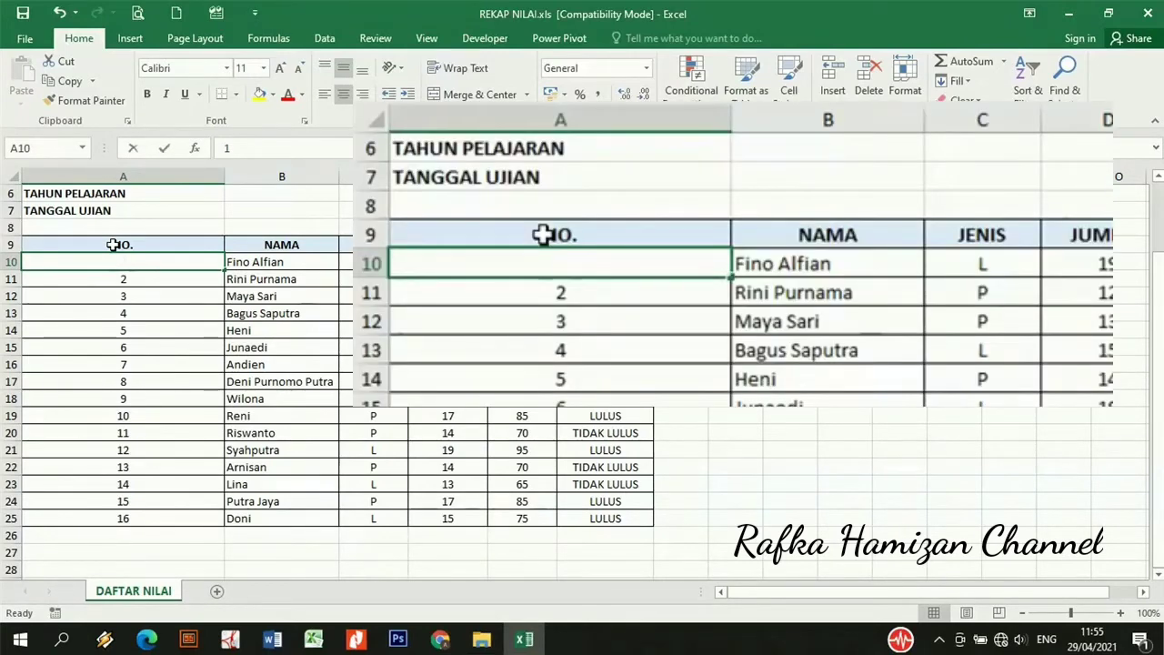
# - In A10 start =SUBTOTAL with function 3 (COUNTA) and the range B10:B10
pyautogui.write('=')
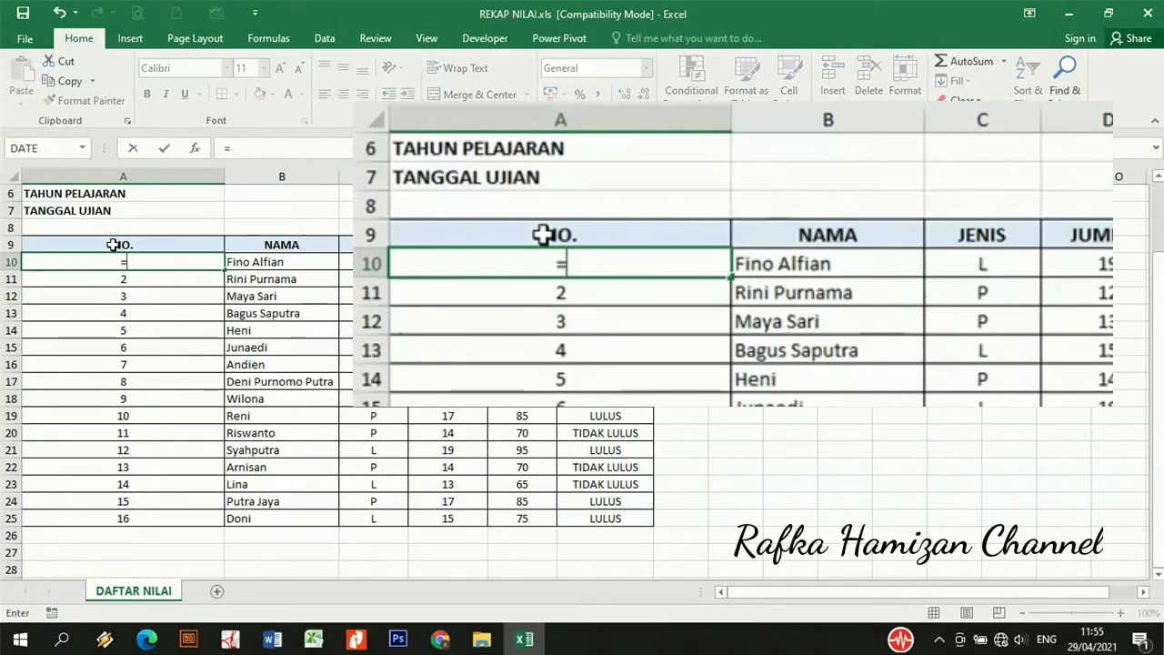
pyautogui.write('s')
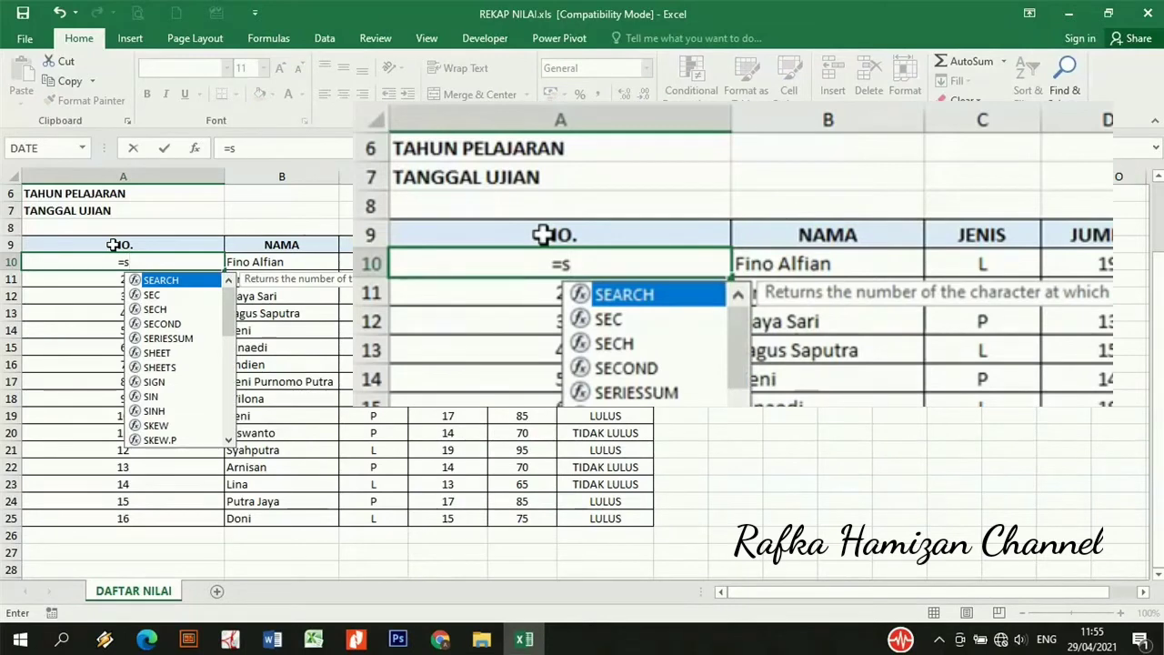
pyautogui.press('BackSpace')
pyautogui.write('SUBT')
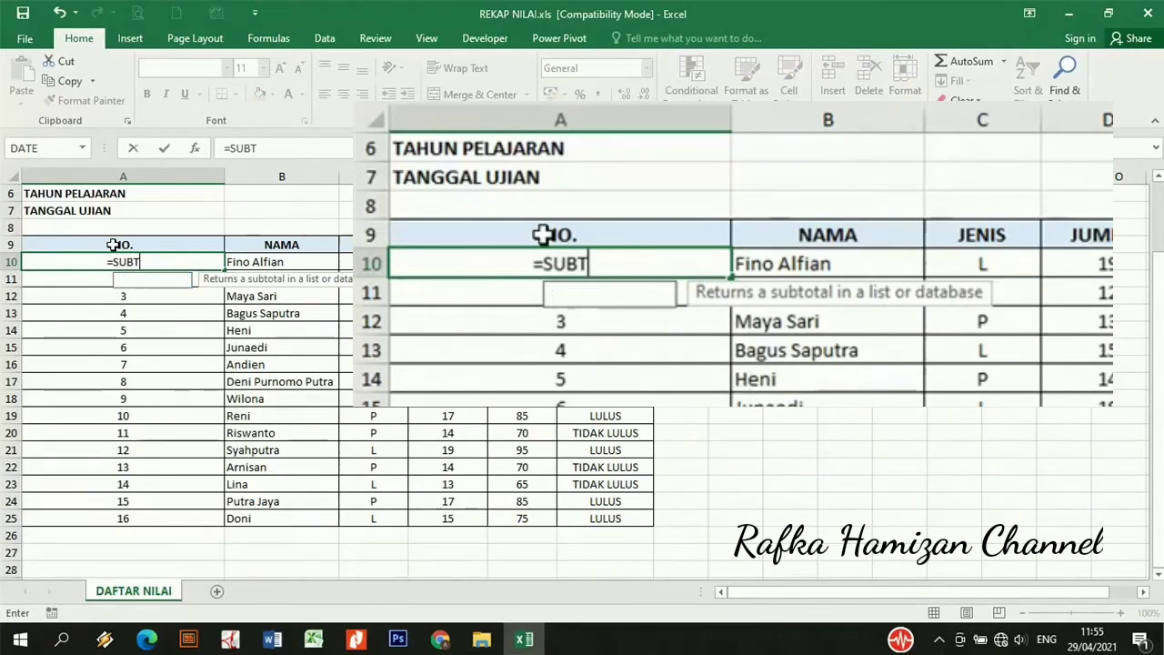
pyautogui.write('OTAL')
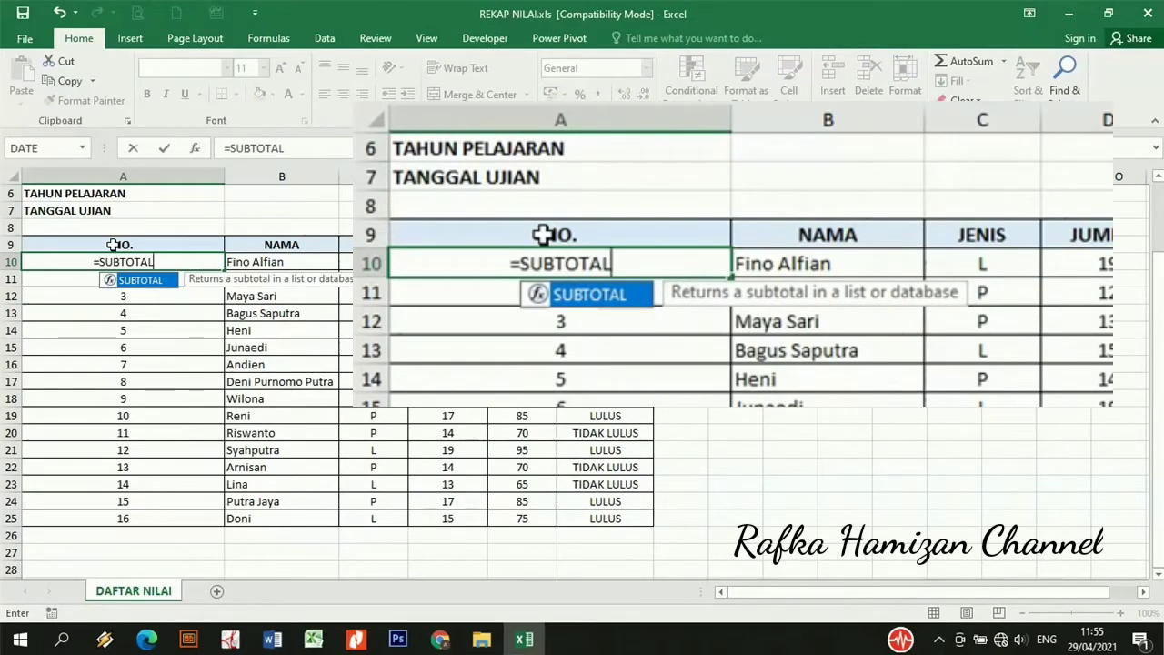
pyautogui.write('(')
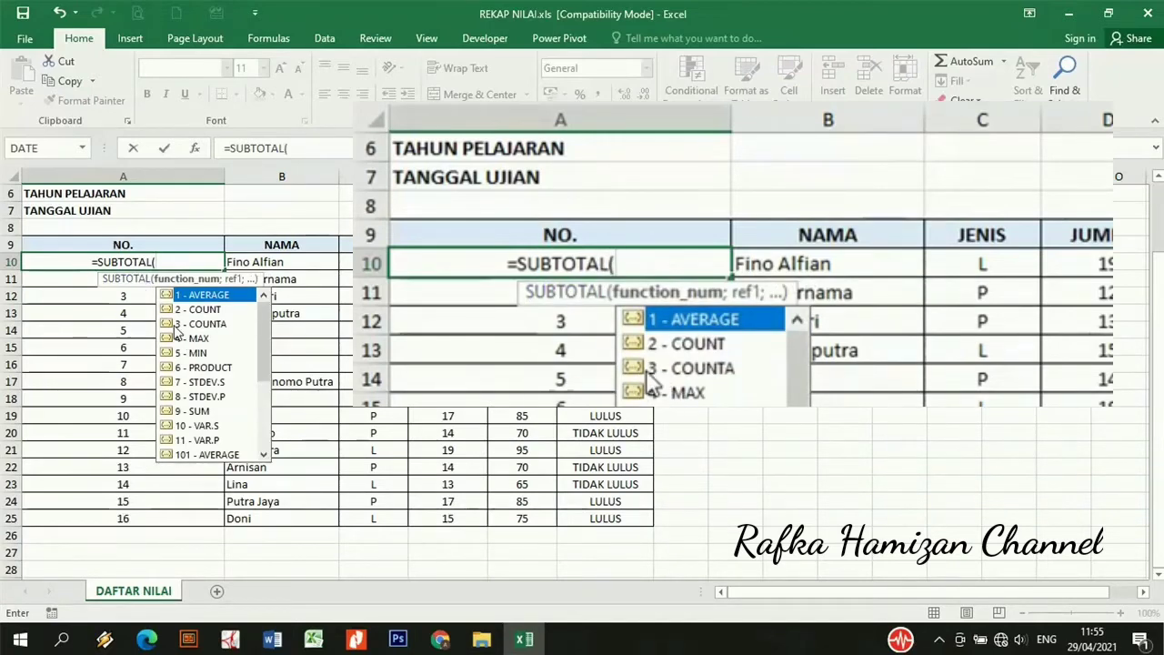
pyautogui.doubleClick(207, 325)
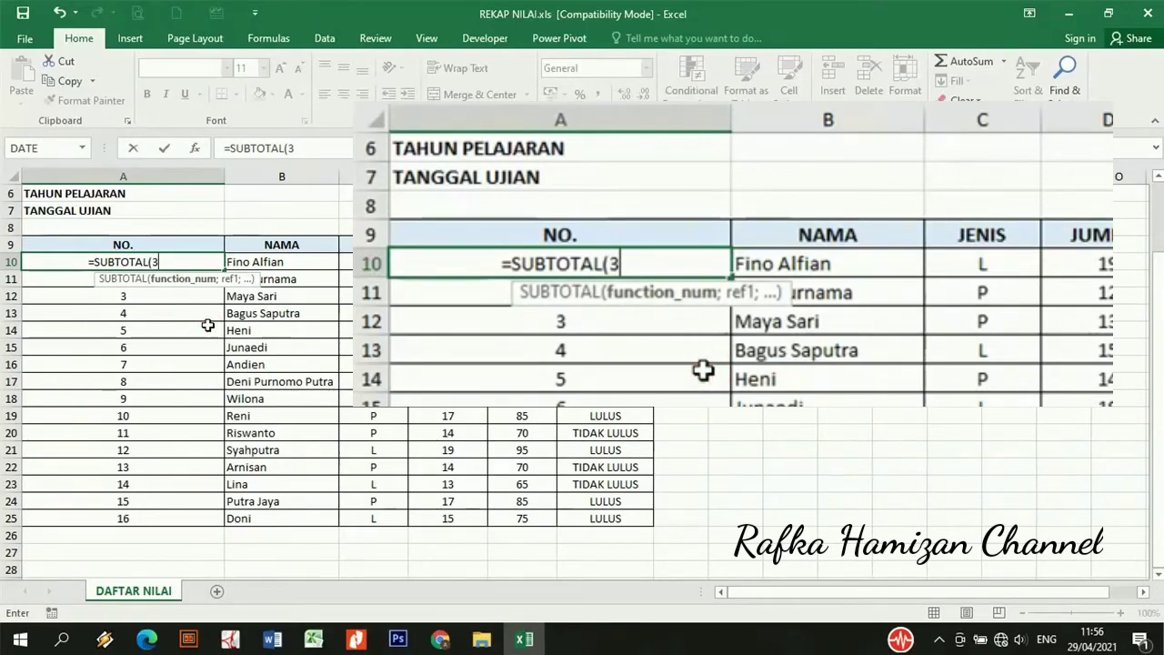
pyautogui.write(';')
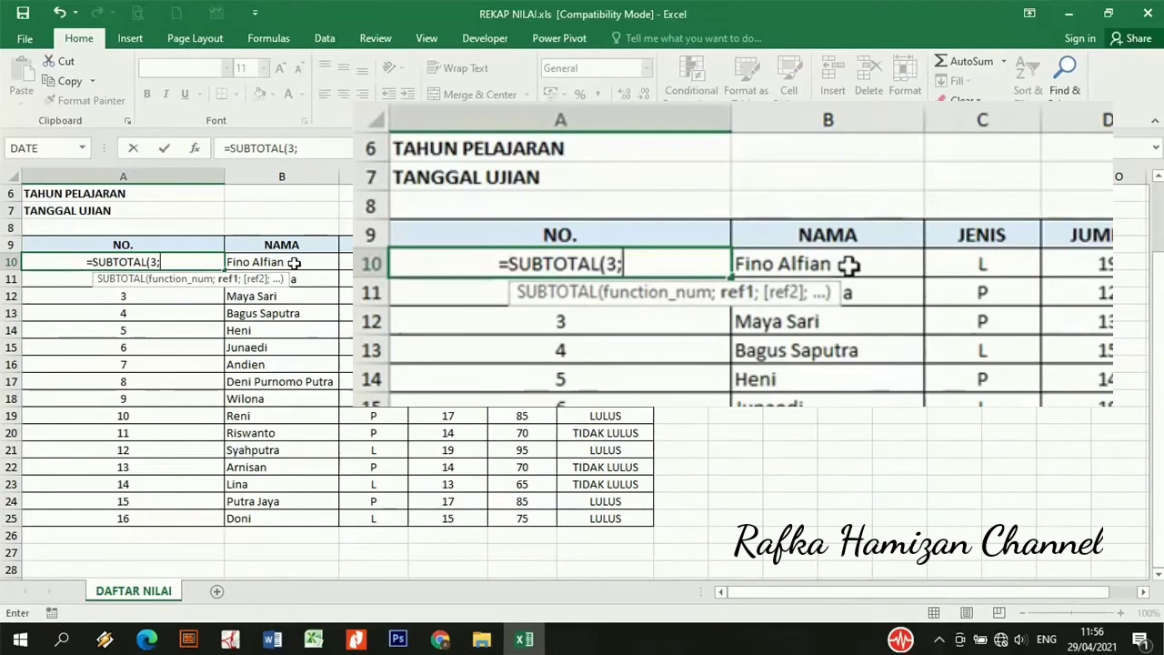
pyautogui.click(313, 263)
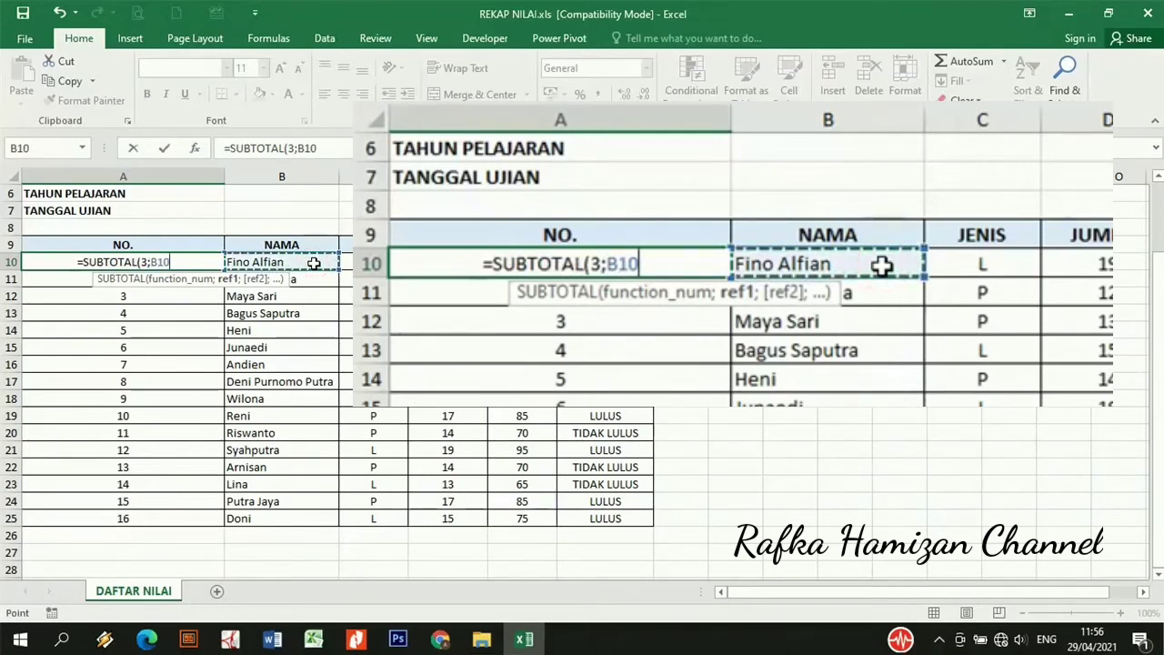
pyautogui.press('F8')
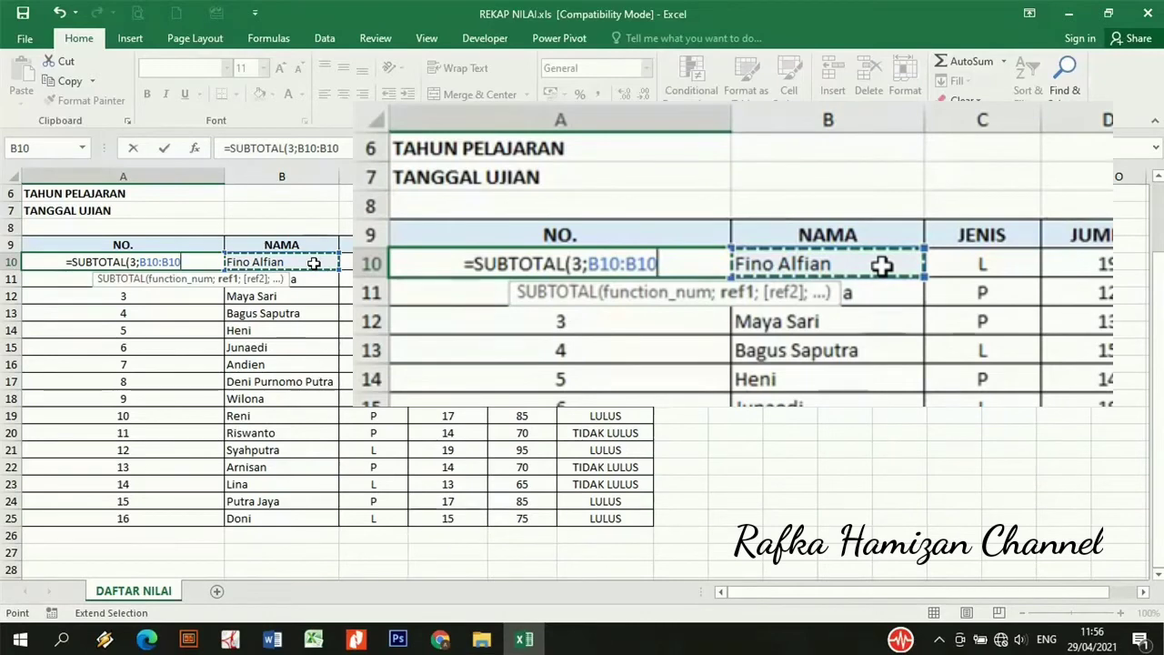
# - Finish A10 as =SUBTOTAL(3;B10:$B$10) so it displays 1
pyautogui.write(')')
pyautogui.click(186, 261)
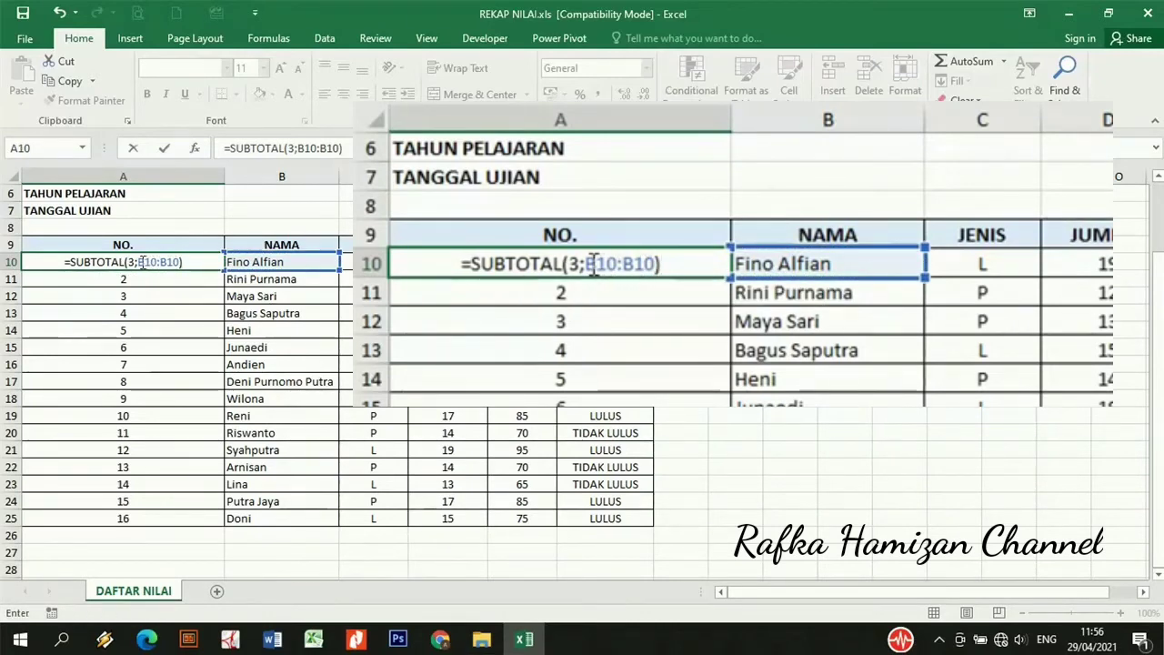
pyautogui.click(164, 261)
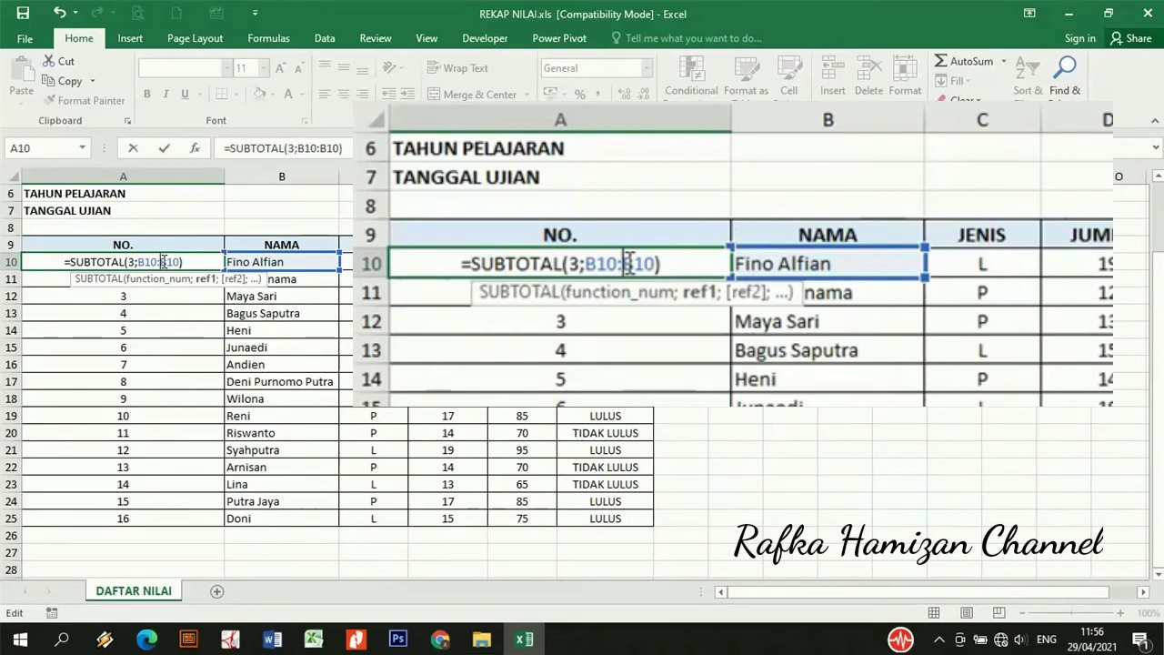
pyautogui.write('$')
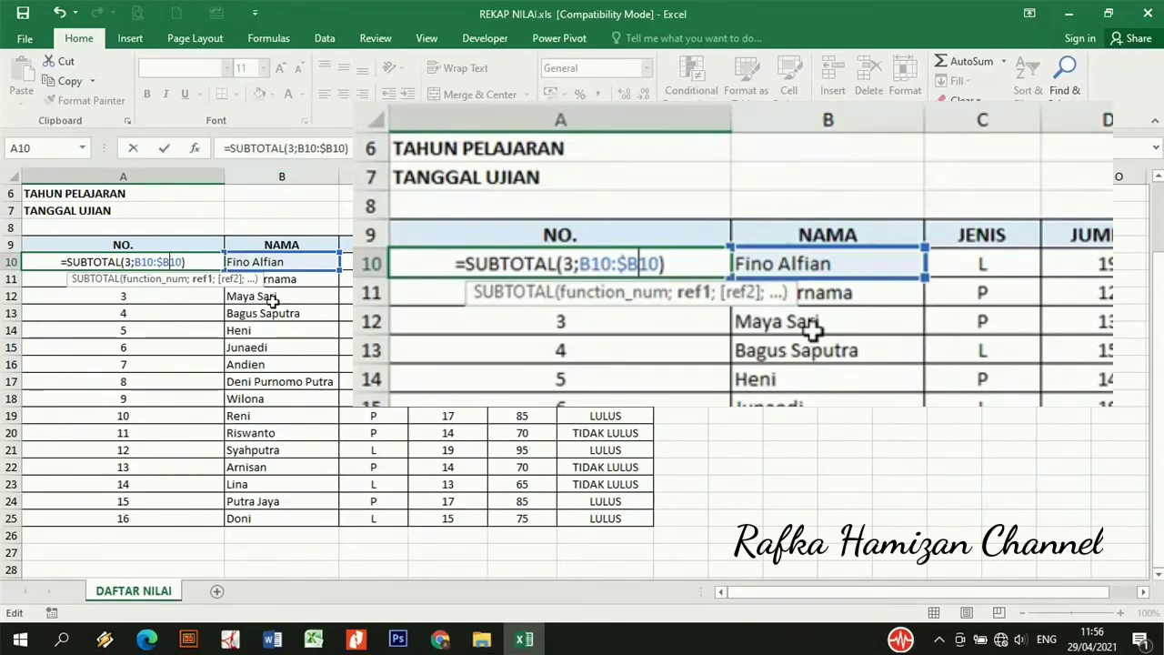
pyautogui.write('$')
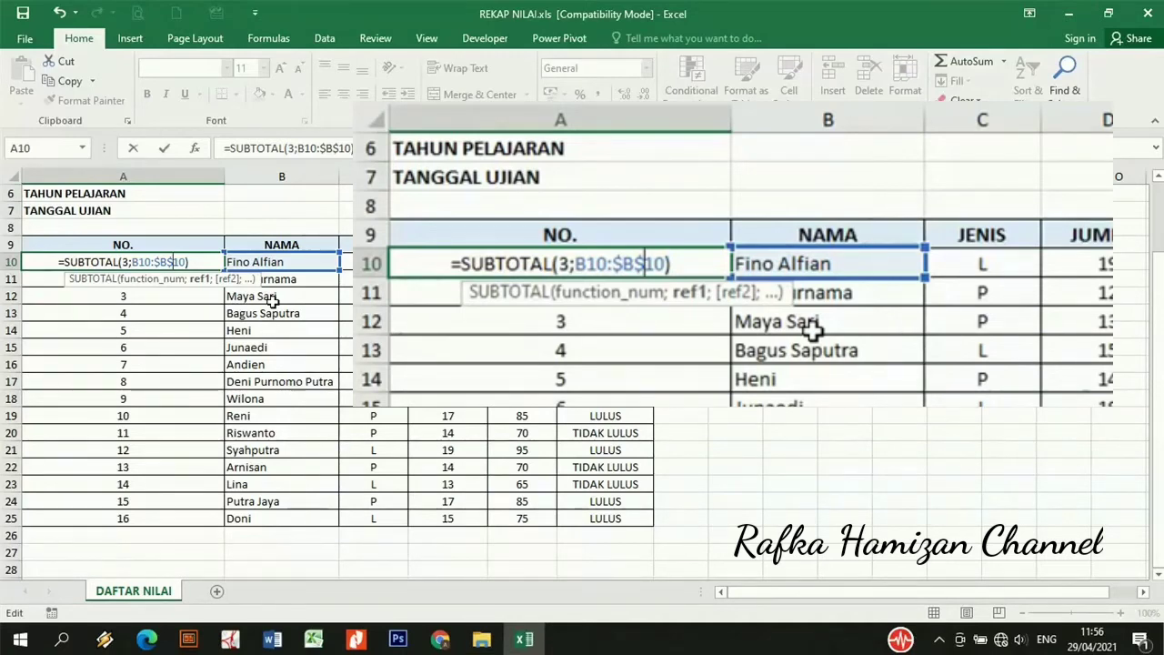
pyautogui.press('Return')
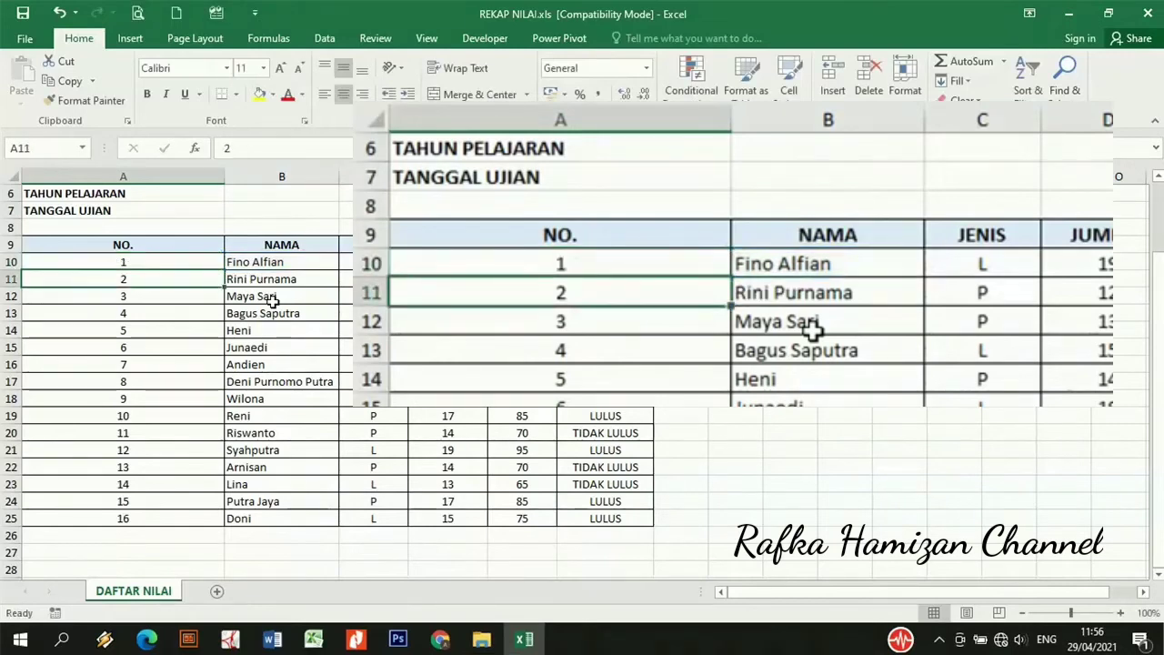
# - Fill the A10 formula down to A25 for numbers 1–16 and narrow column A
pyautogui.click(202, 261)
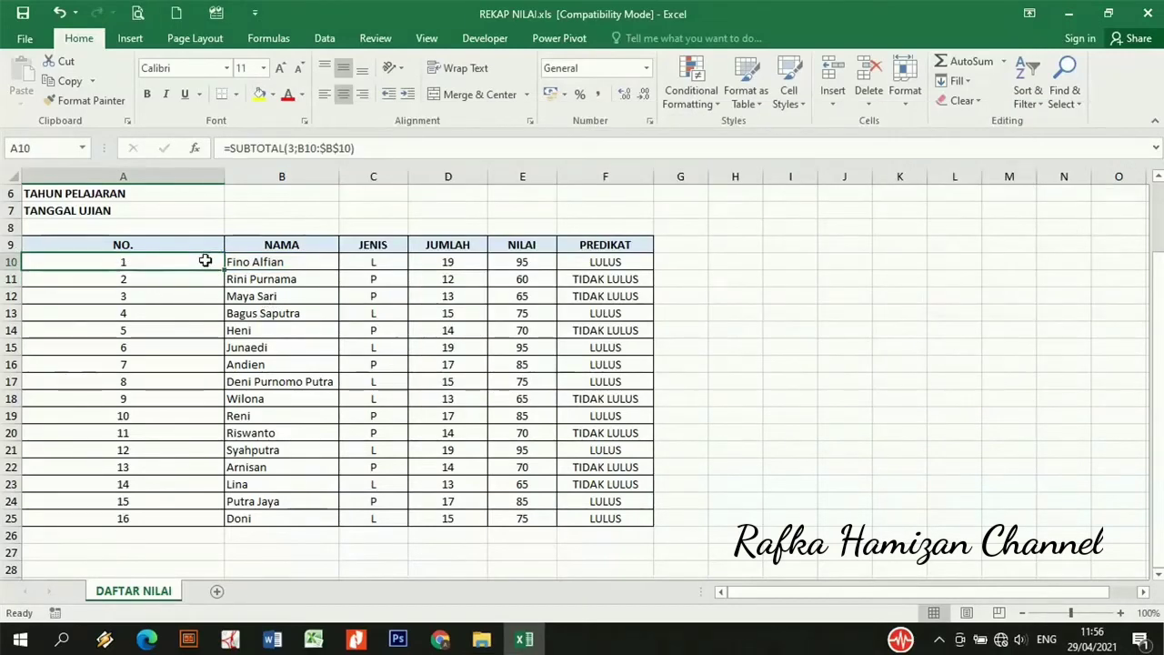
pyautogui.moveTo(224, 269); pyautogui.dragTo(207, 525)
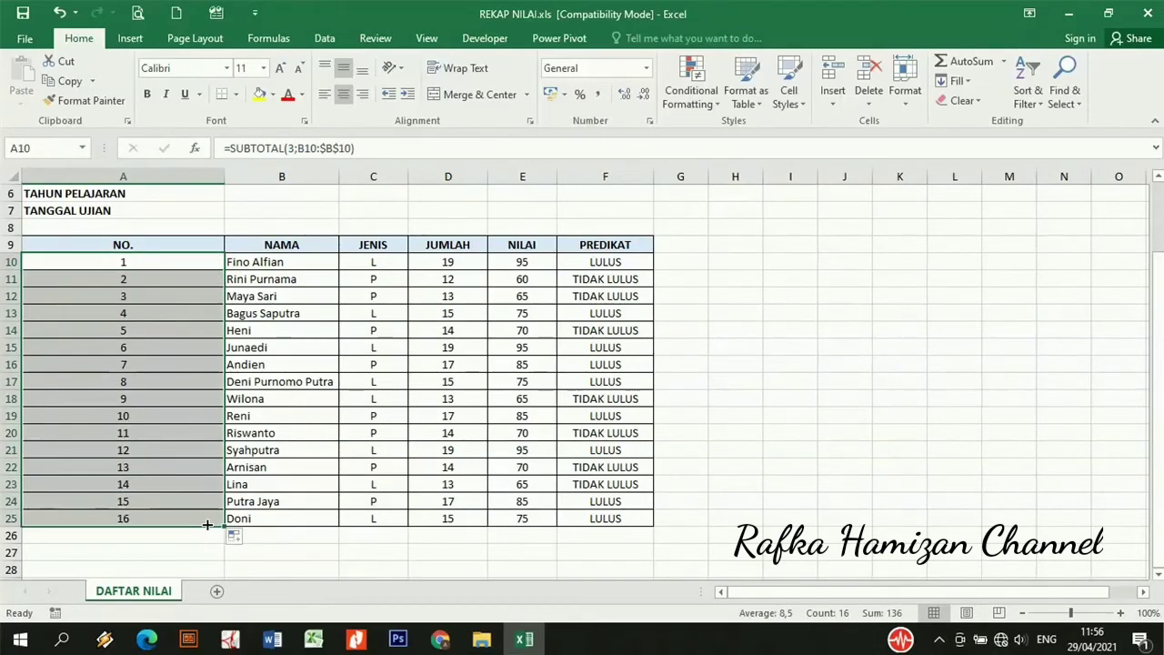
pyautogui.click(185, 271)
pyautogui.moveTo(223, 177); pyautogui.dragTo(53, 176)
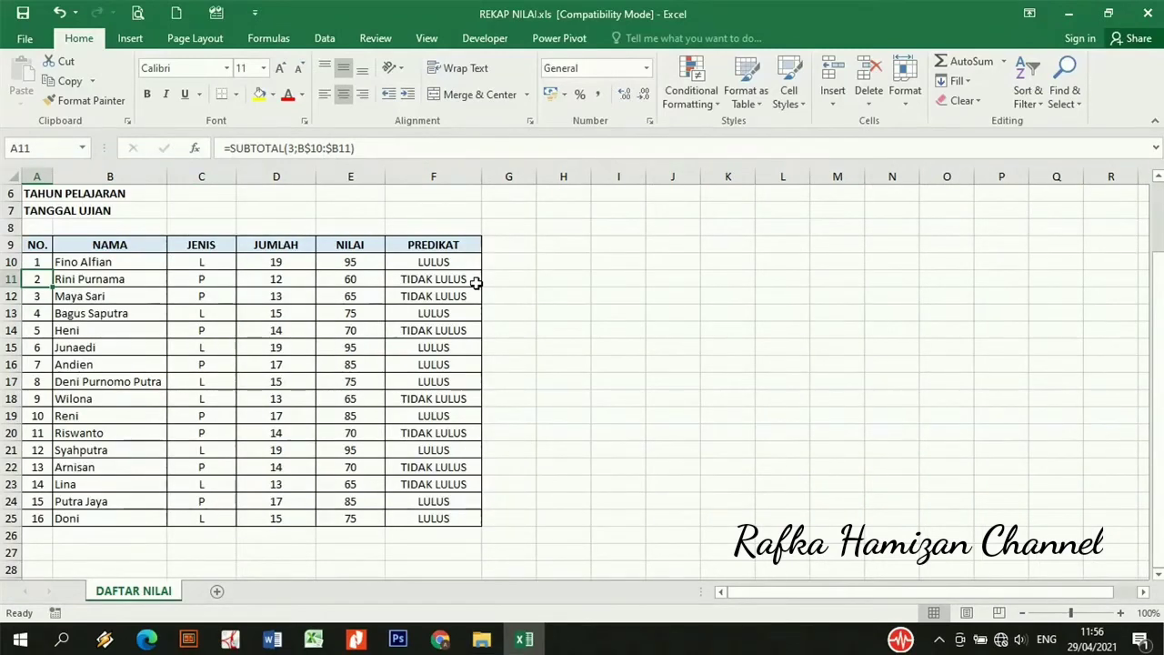
# - Filter PREDIKAT to LULUS only, leaving the NO. column numbered 1–9
pyautogui.click(464, 247)
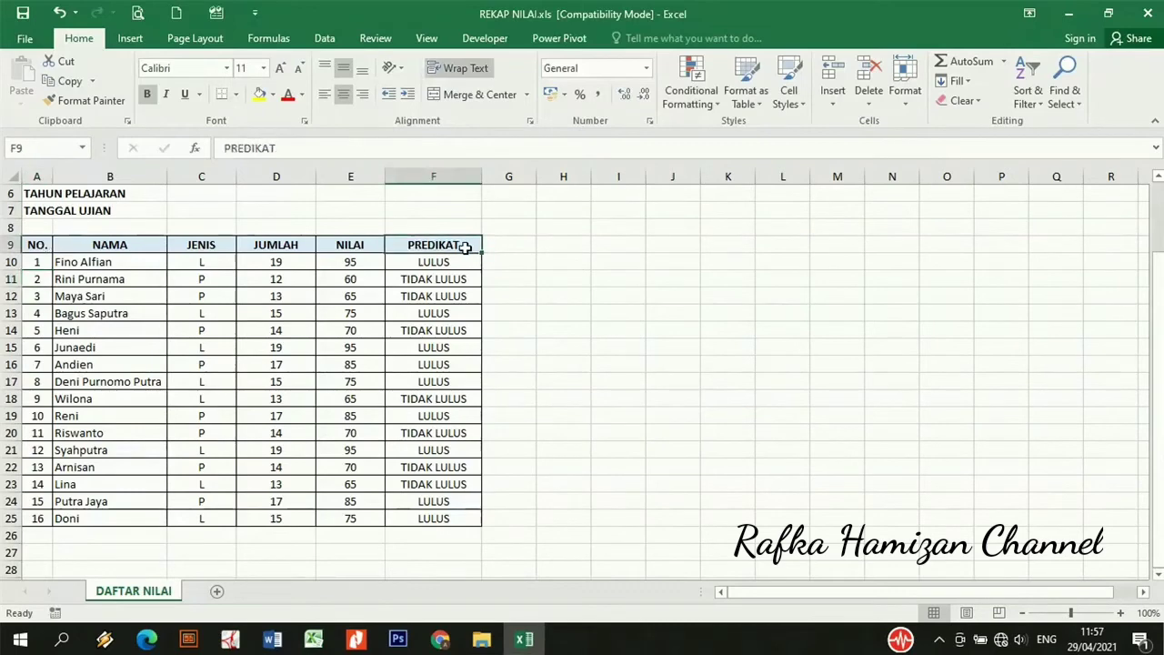
pyautogui.click(1026, 104)
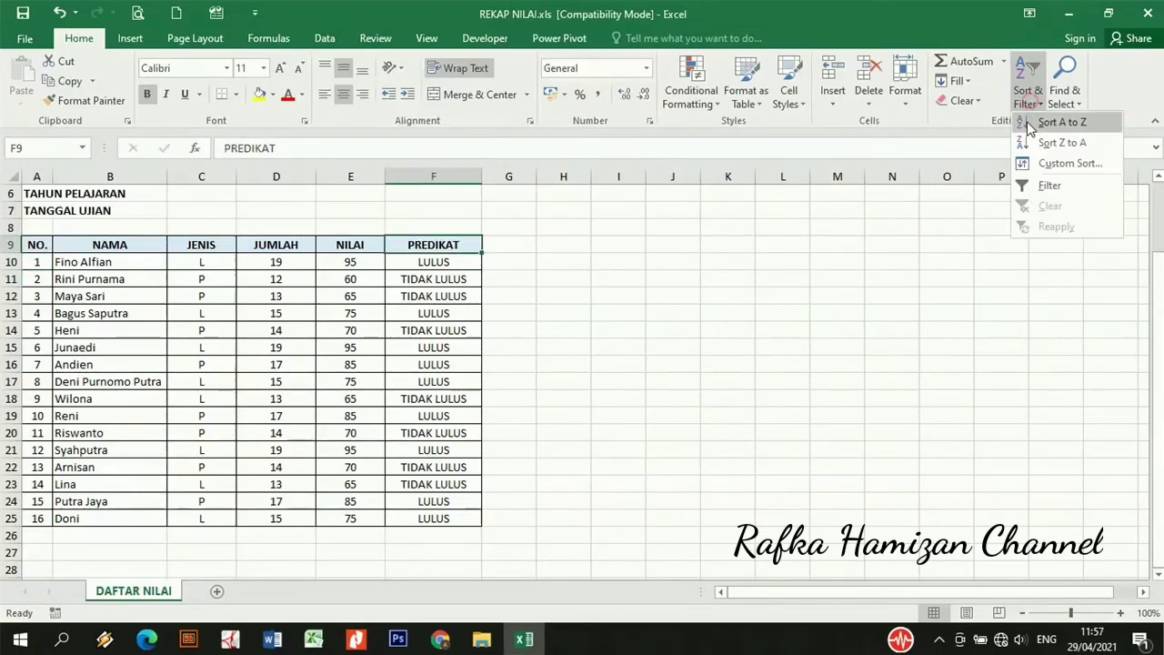
pyautogui.click(1031, 185)
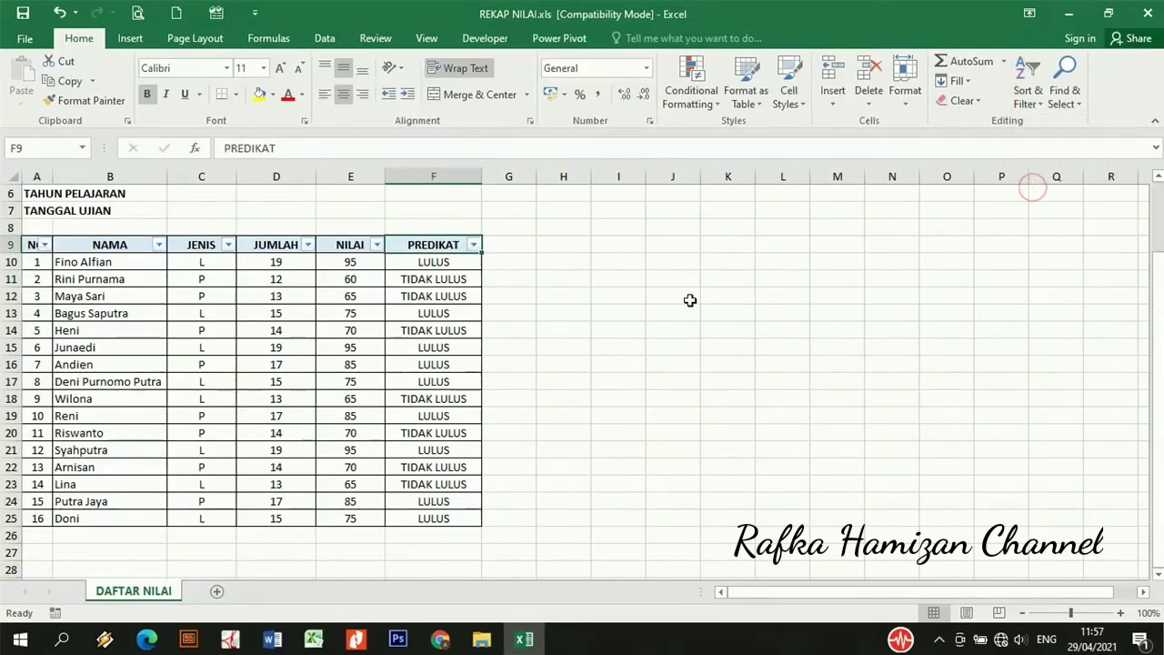
pyautogui.click(474, 246)
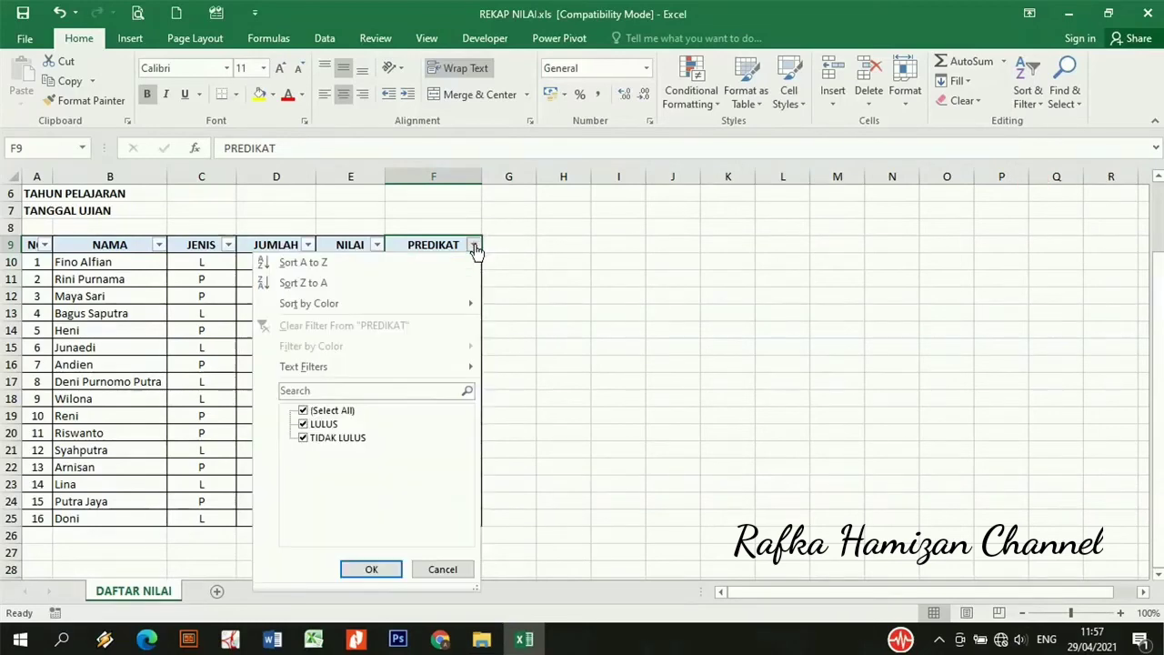
pyautogui.click(303, 438)
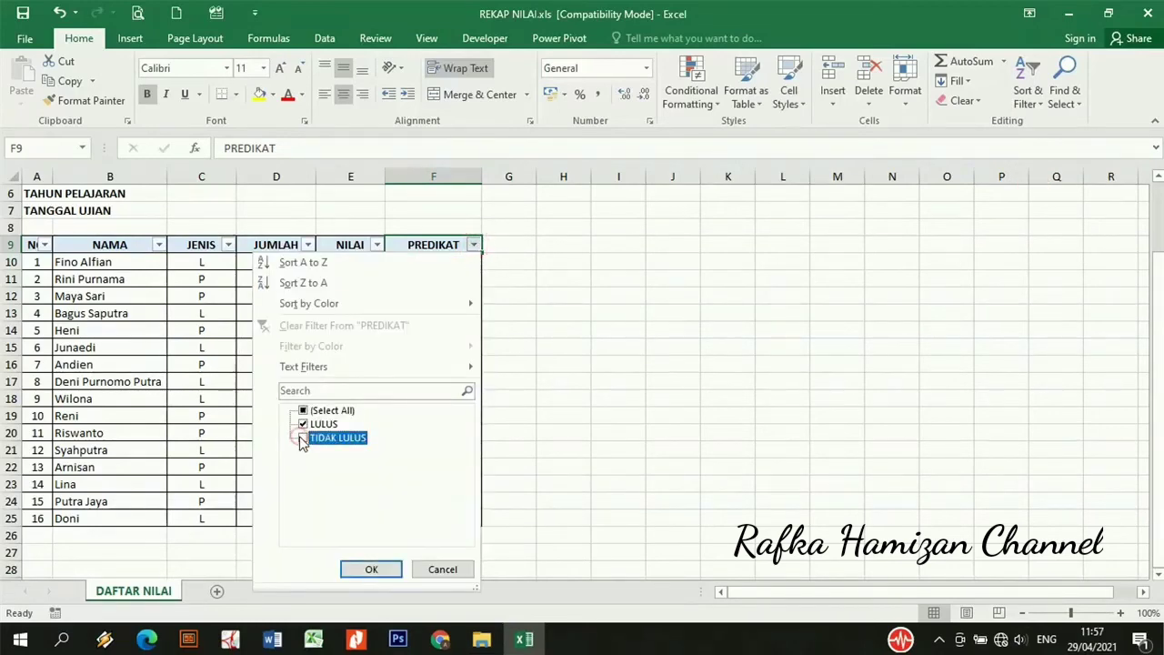
pyautogui.click(373, 570)
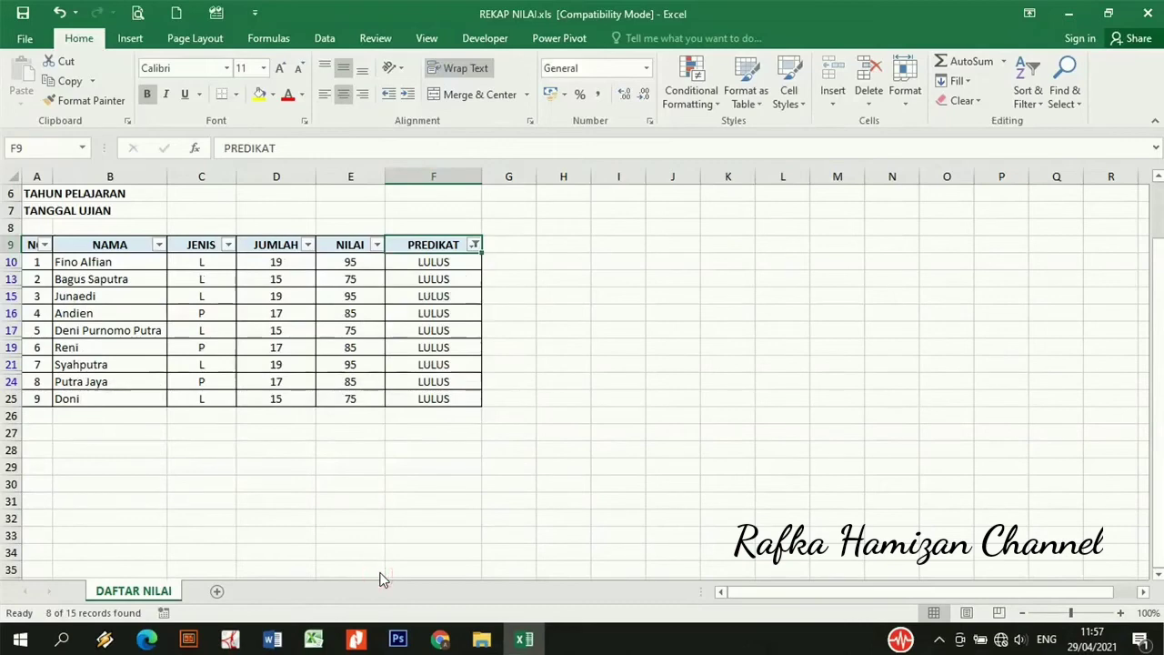